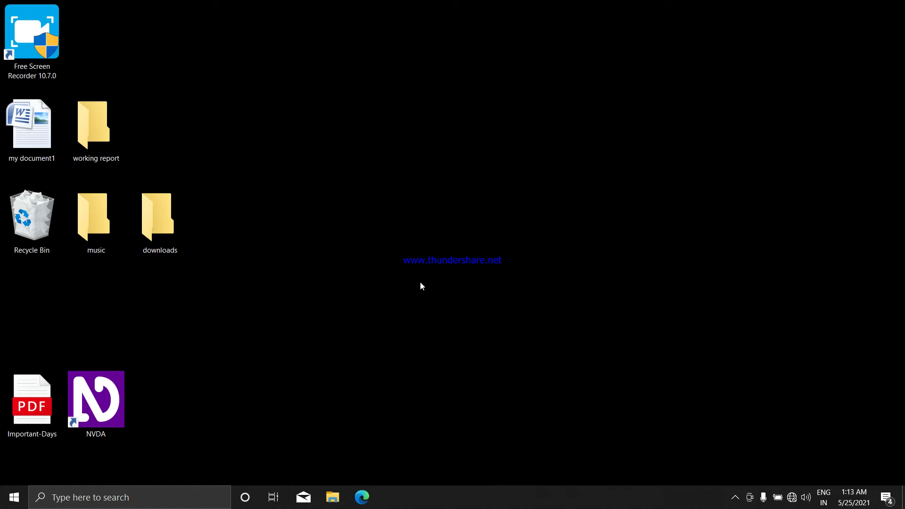
- Open Disk Cleanup from a system search for "clean" and scan drive (C:) for files to delete
key("super")
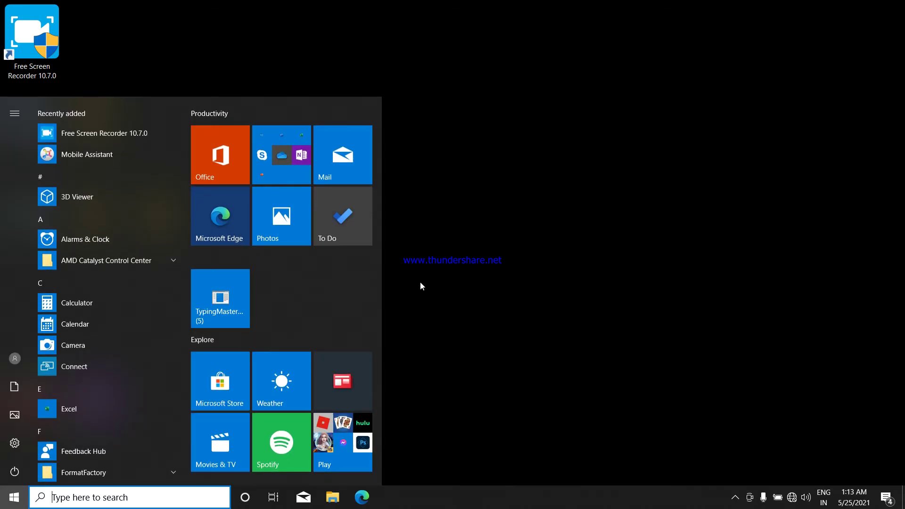
type("clean")
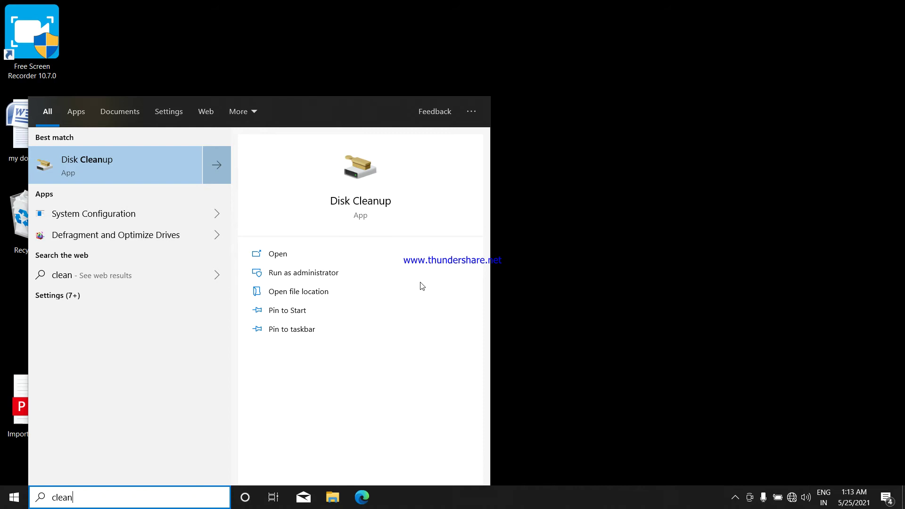
key("Return")
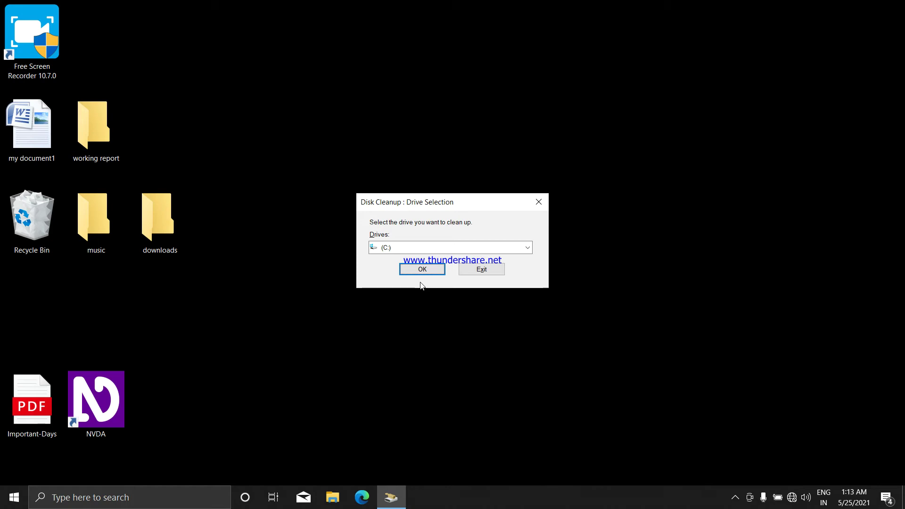
key("Tab")
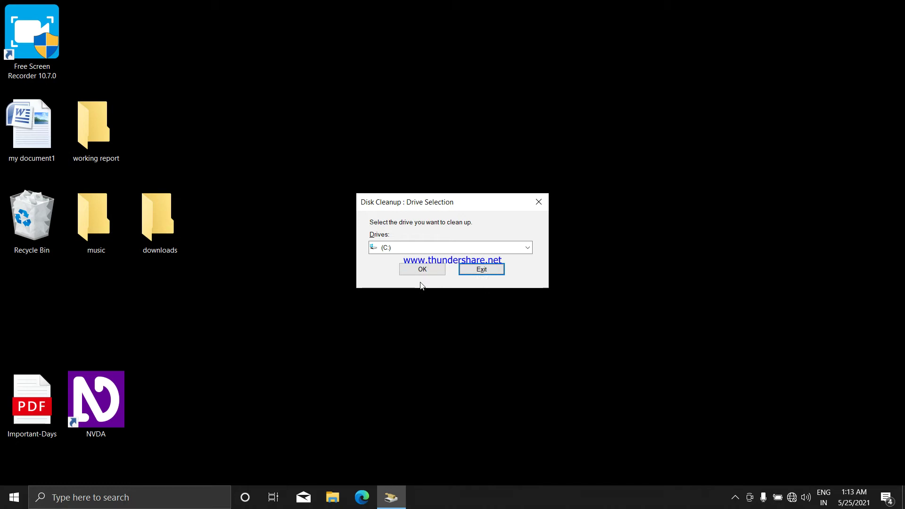
key("shift+Tab")
key("shift+Tab")
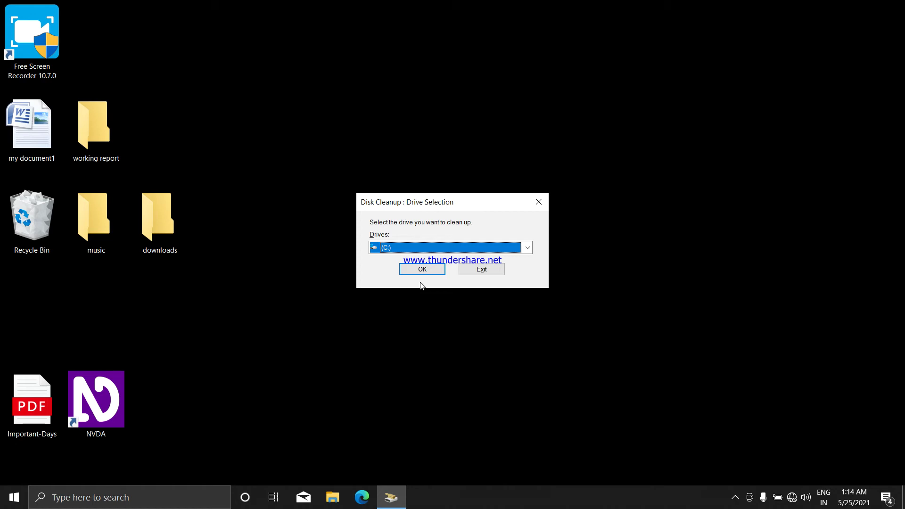
key("Tab")
key("Return")
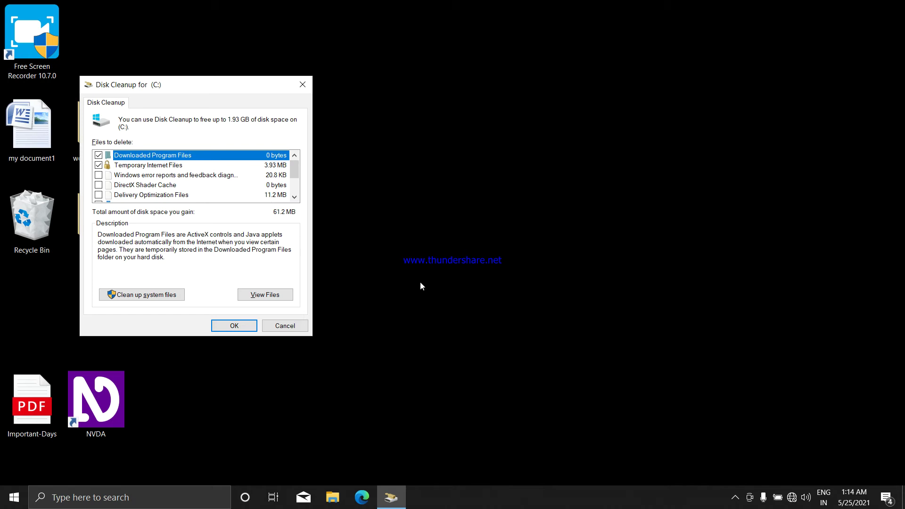
- Run the cleanup of (C:) with the preselected file categories and approve permanently deleting the files
key("Tab")
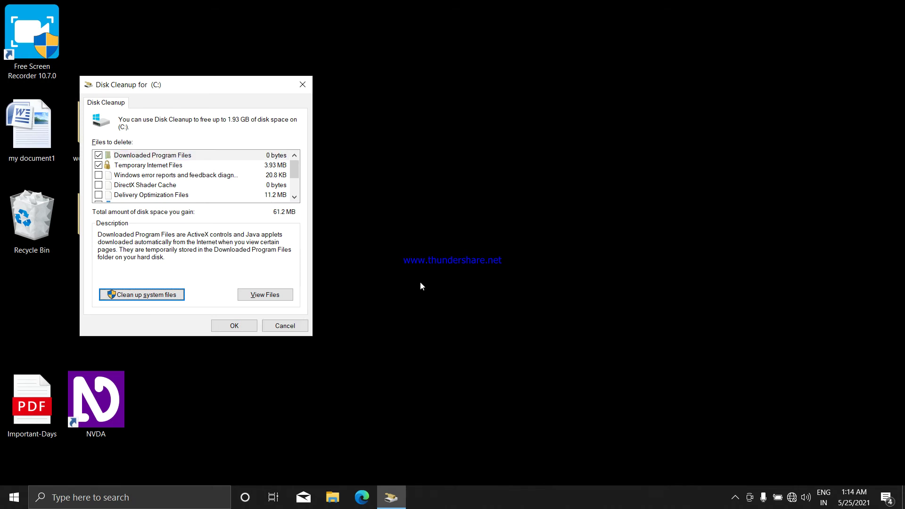
key("Tab")
key("Tab")
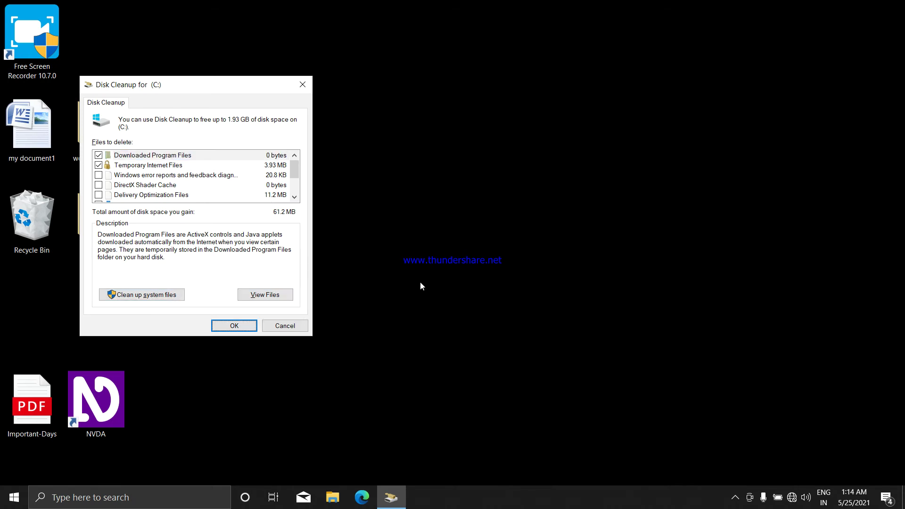
key("Return")
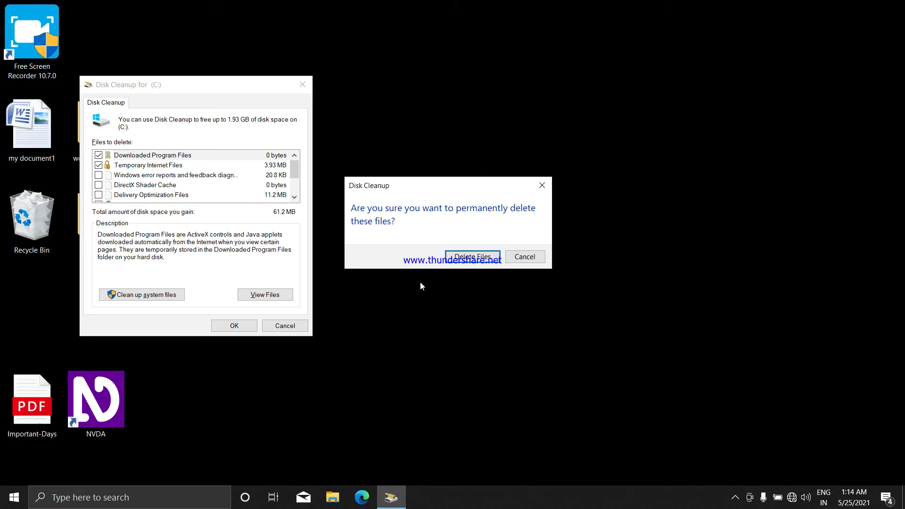
key("Tab")
key("Tab")
key("Return")
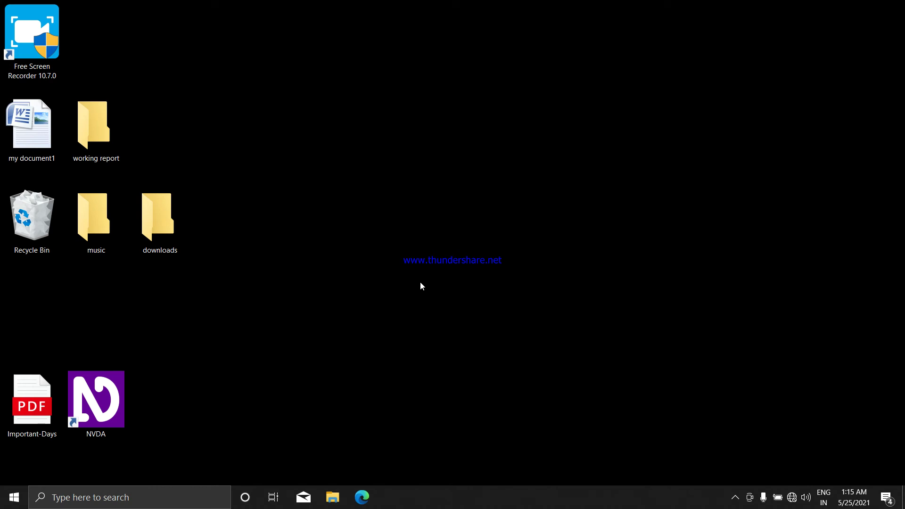
- Search for "clean" to reopen Disk Cleanup and scan drive (C:) again
key("super")
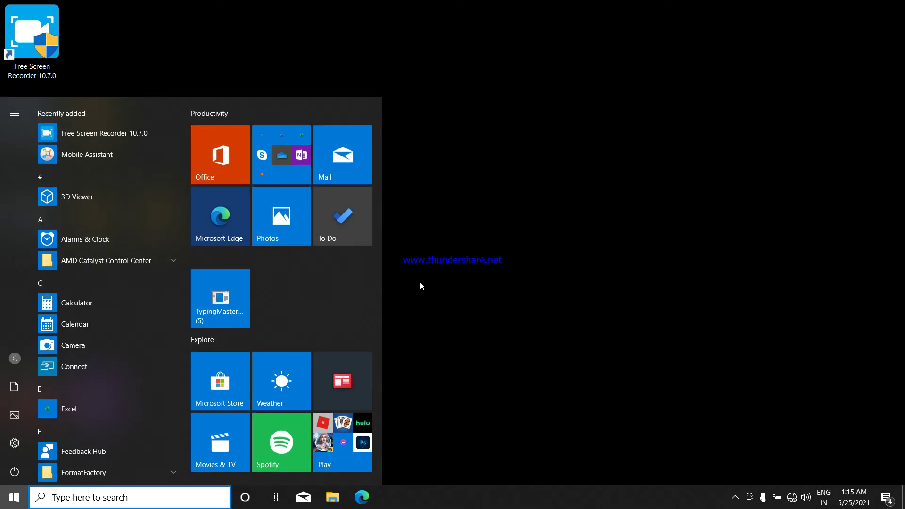
type("clean")
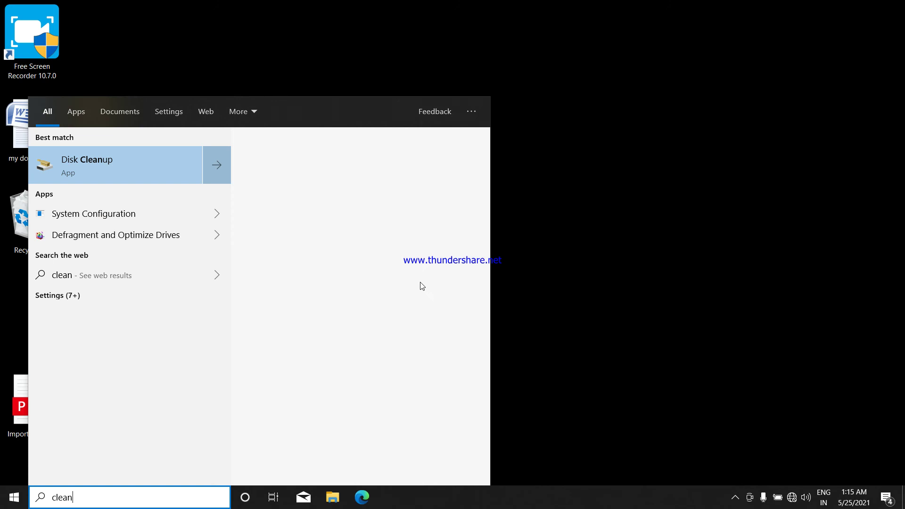
key("Return")
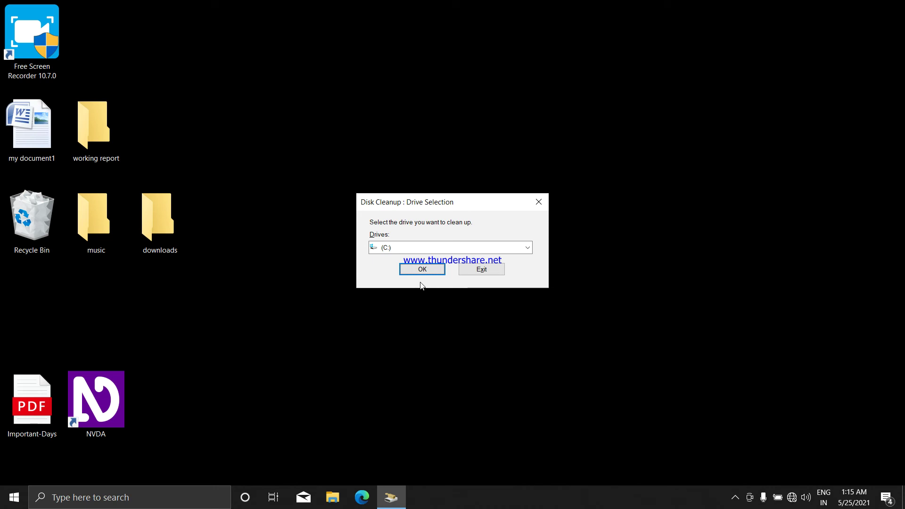
key("Tab")
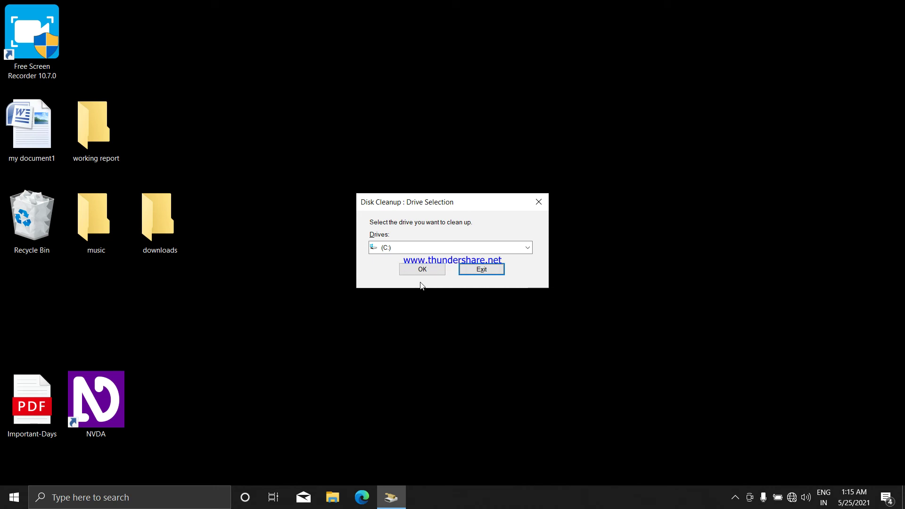
key("Tab")
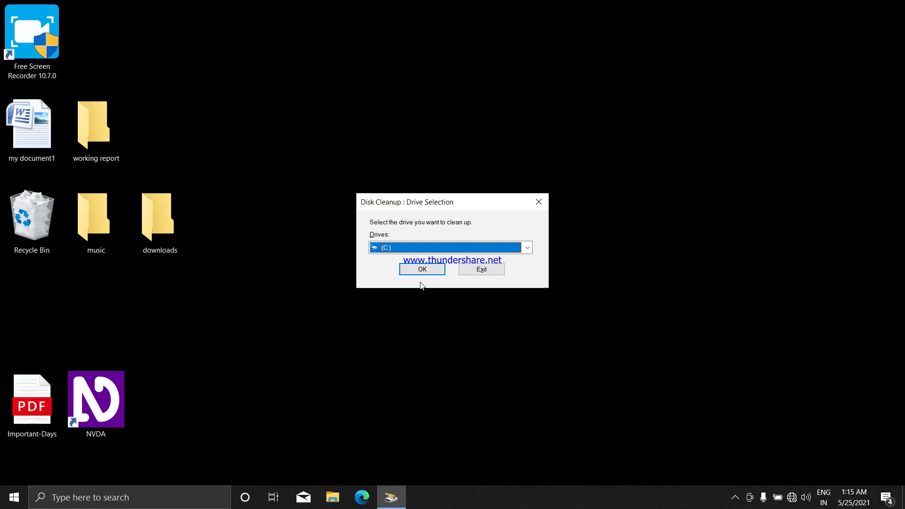
key("Tab")
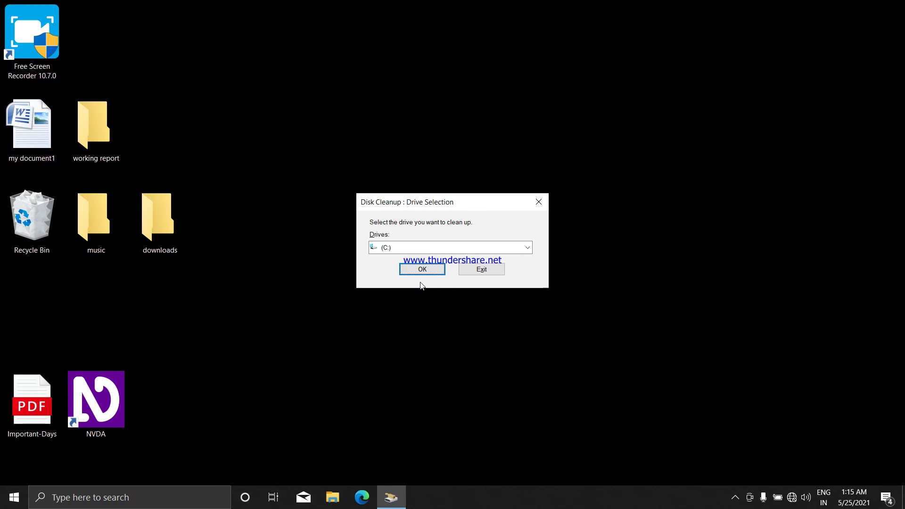
key("Return")
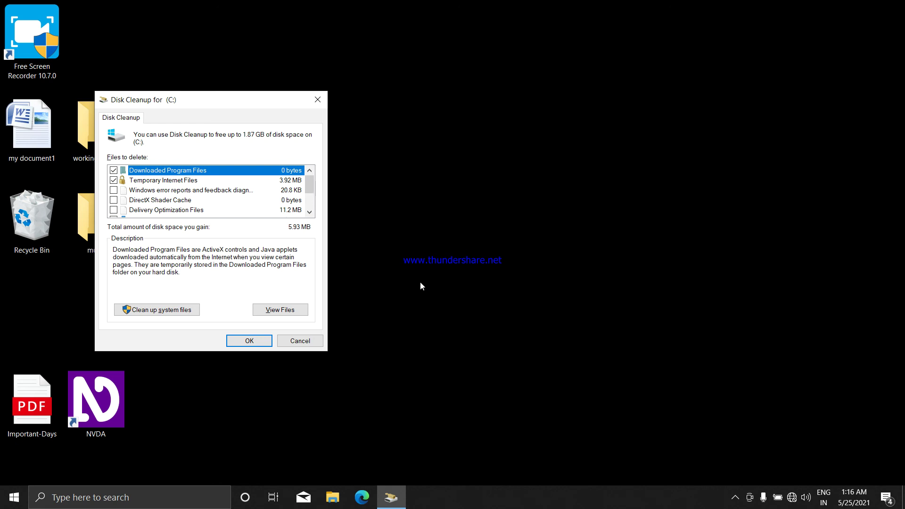
- Clean up (C:) a second time with the default file categories, approving the permanent deletion
key("Tab")
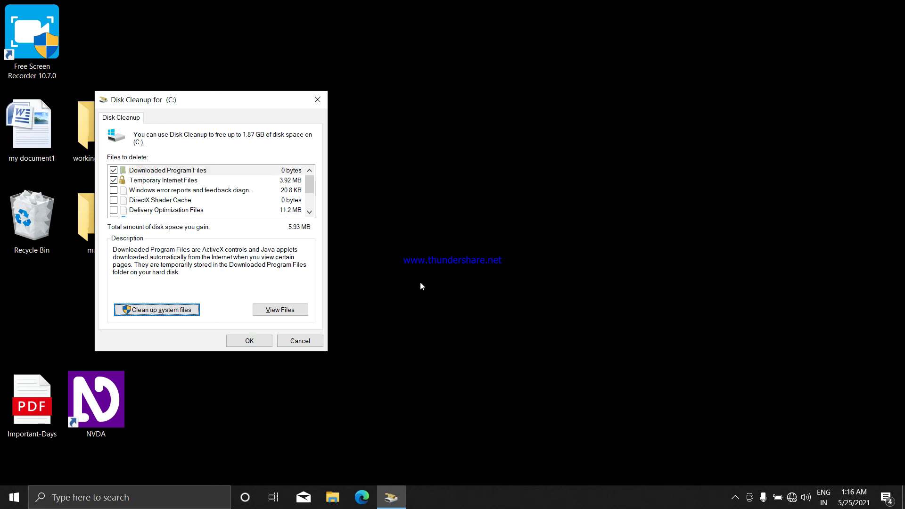
key("Tab")
key("Tab")
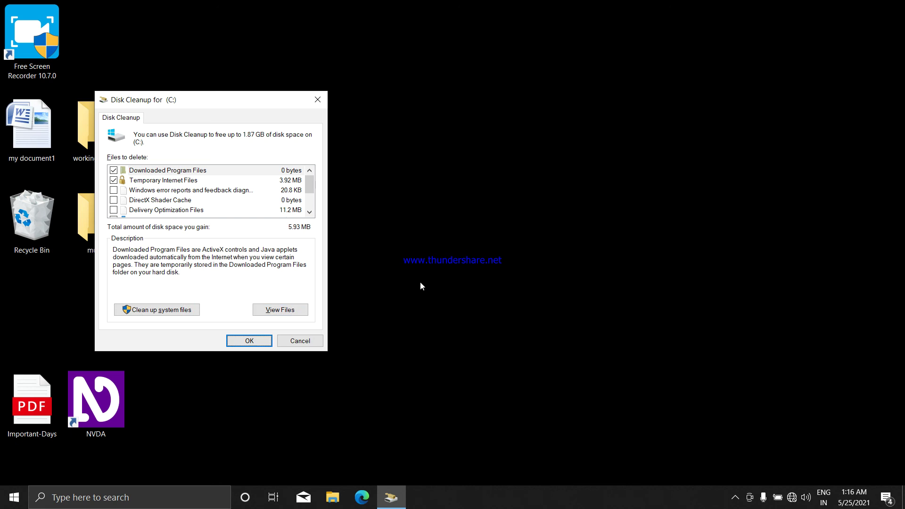
key("Return")
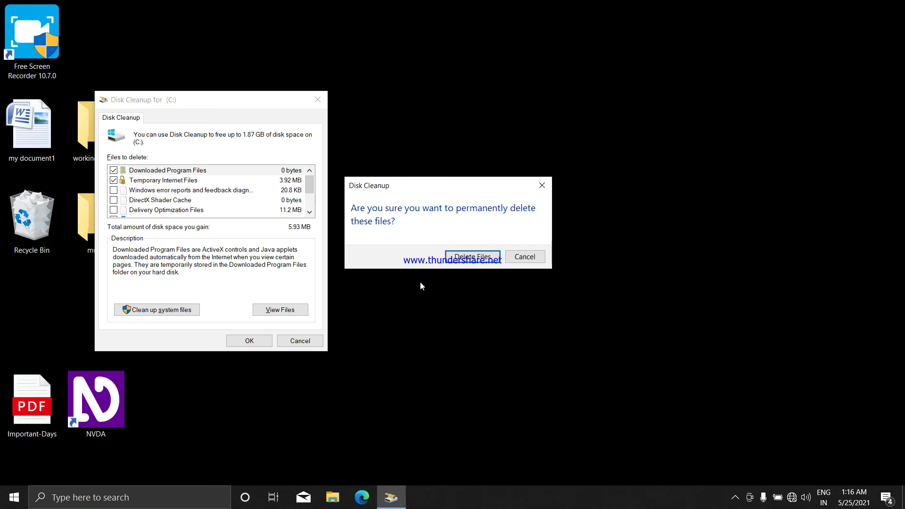
key("Tab")
key("shift+Tab")
key("Return")
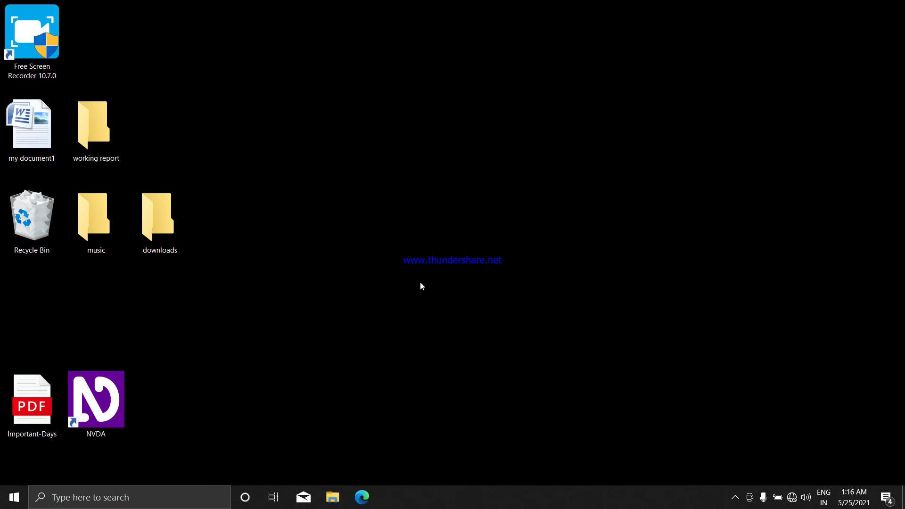
- Bring up the Free Screen Recorder window from the hidden notification-area programs
key("super+b")
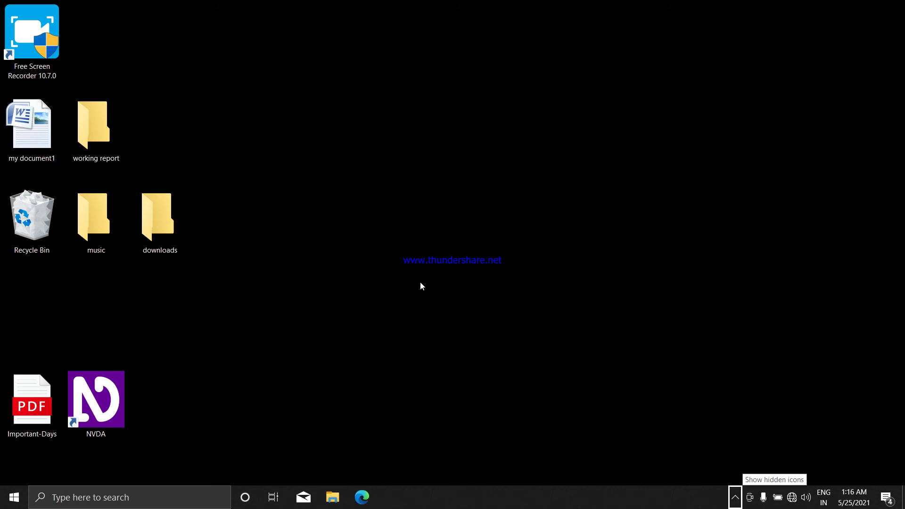
key("Return")
key("Up")
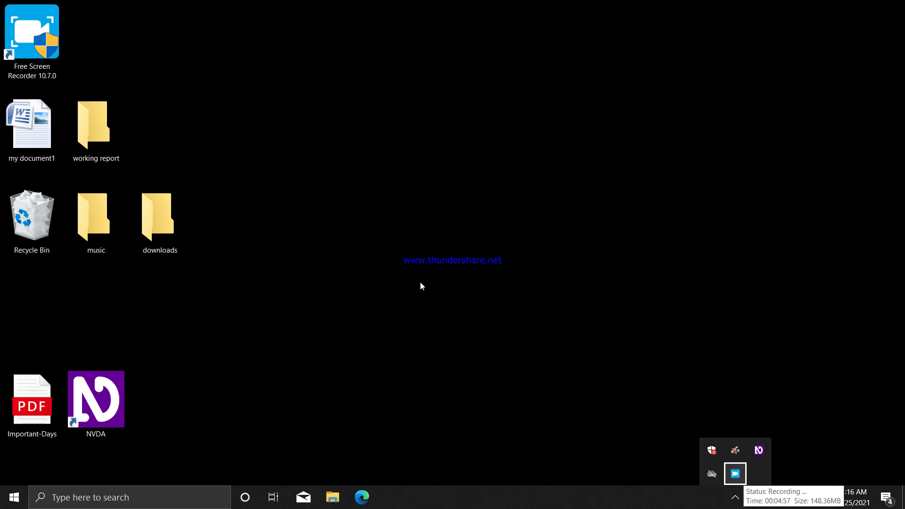
key("Return")
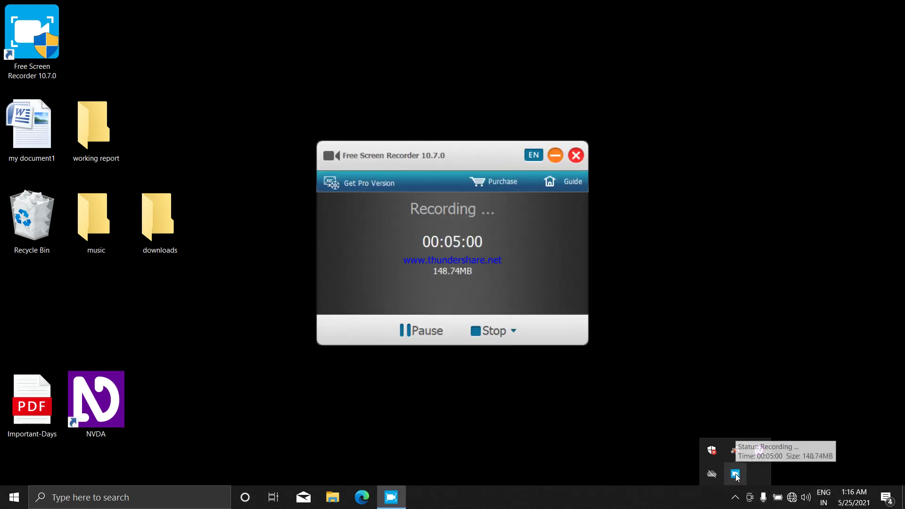